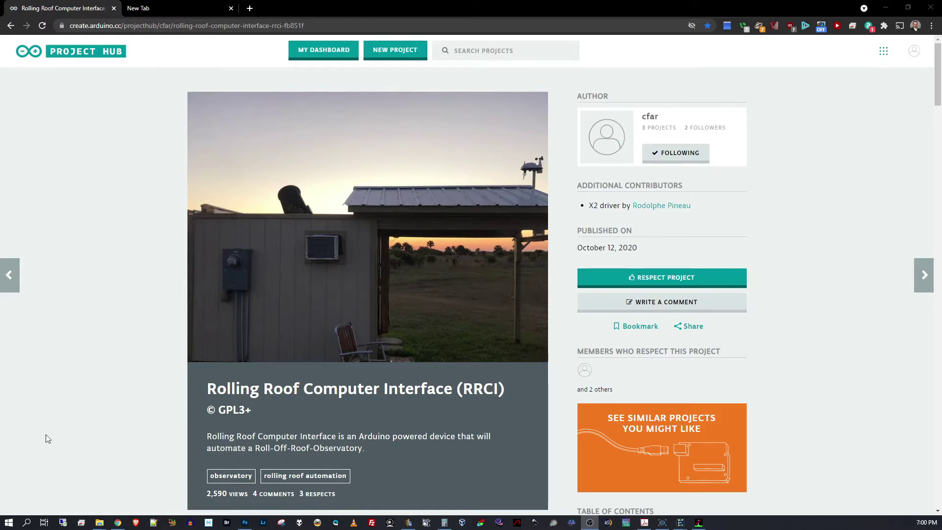
Scroll to Components and supplies and highlight the 'Aleko gate opener motor' entry.
scroll(190, 365, "down", 6)
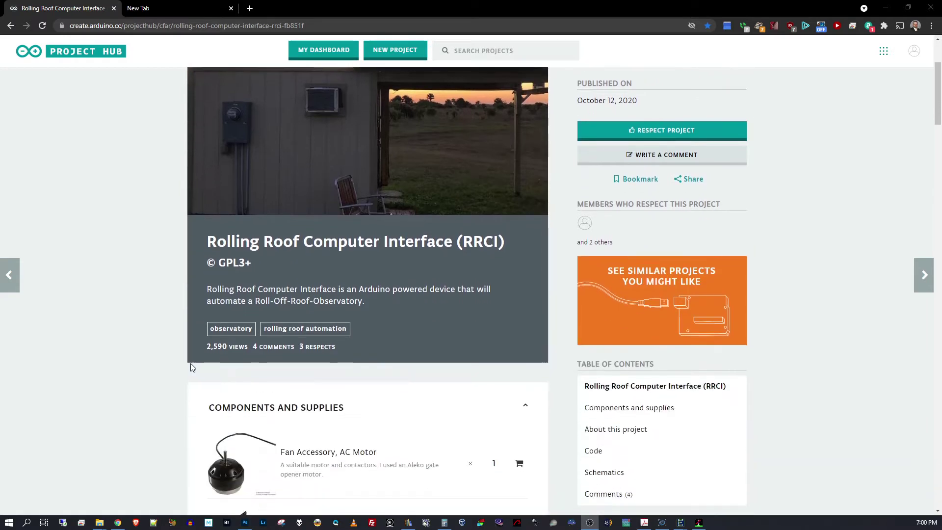
scroll(193, 367, "down", 3)
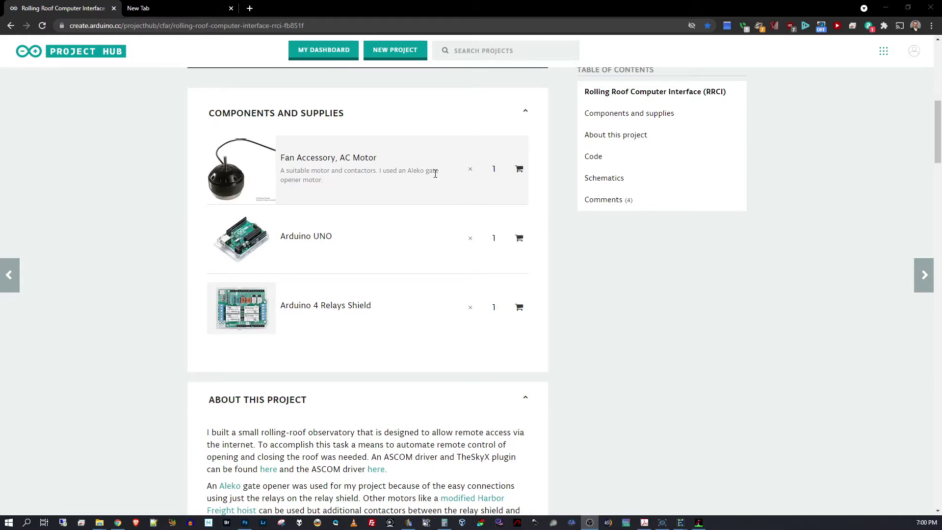
left_click(289, 174)
left_click_drag(406, 170, 319, 183)
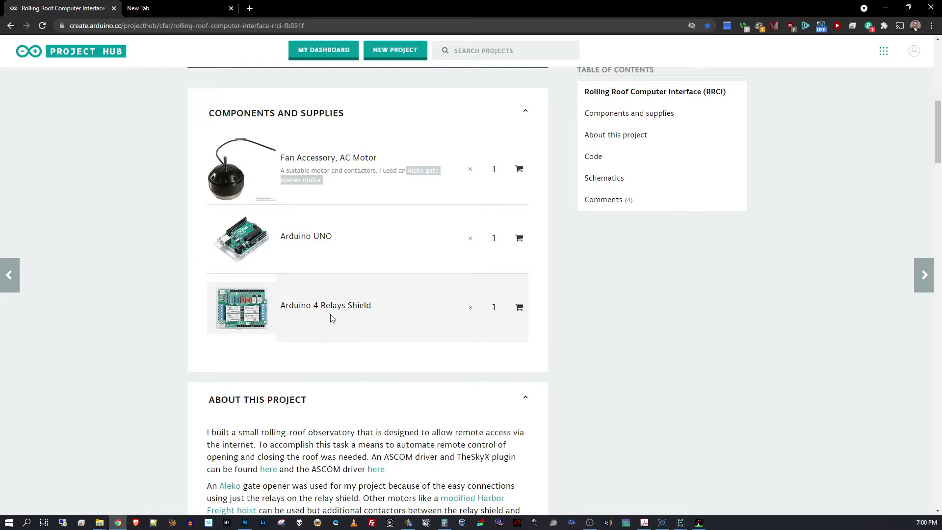
Scroll to About this project and step the photo carousel forward, then back to the shed photo.
scroll(331, 318, "down", 1)
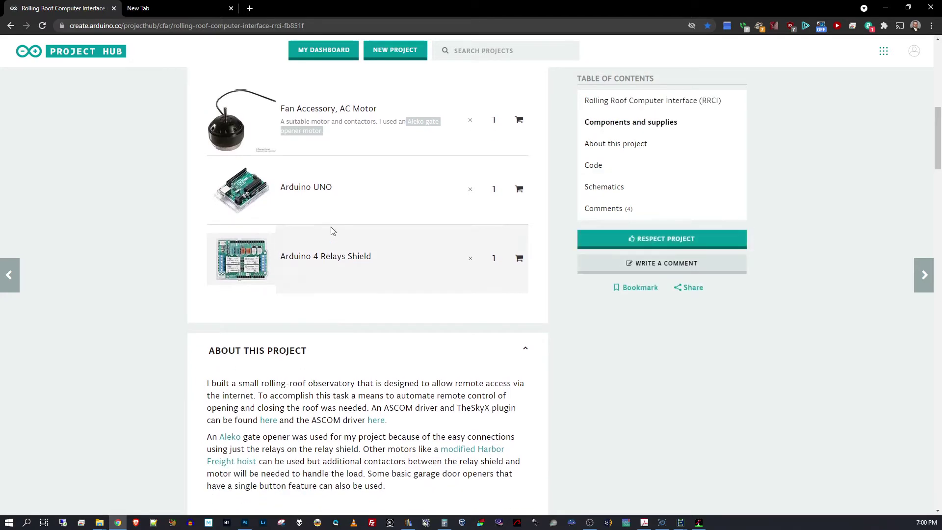
scroll(338, 265, "down", 6)
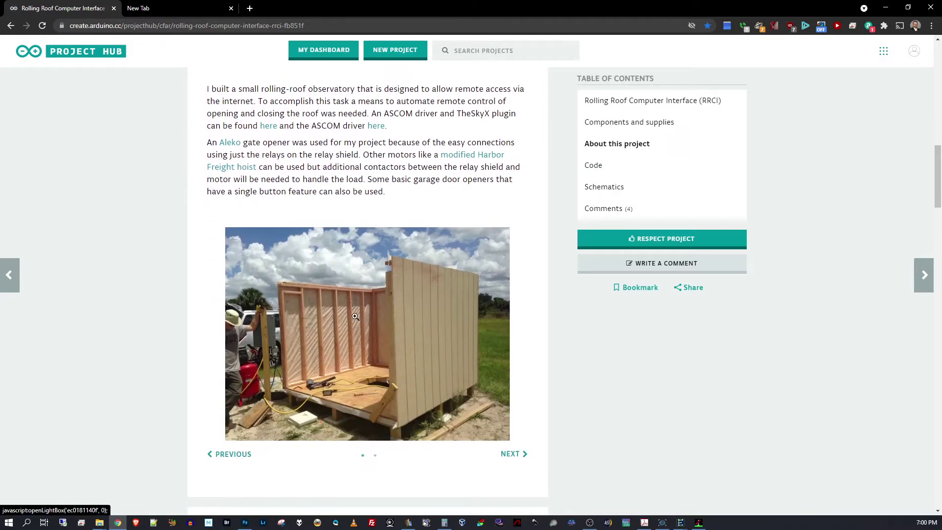
scroll(359, 337, "down", 4)
scroll(346, 250, "up", 2)
left_click(510, 356)
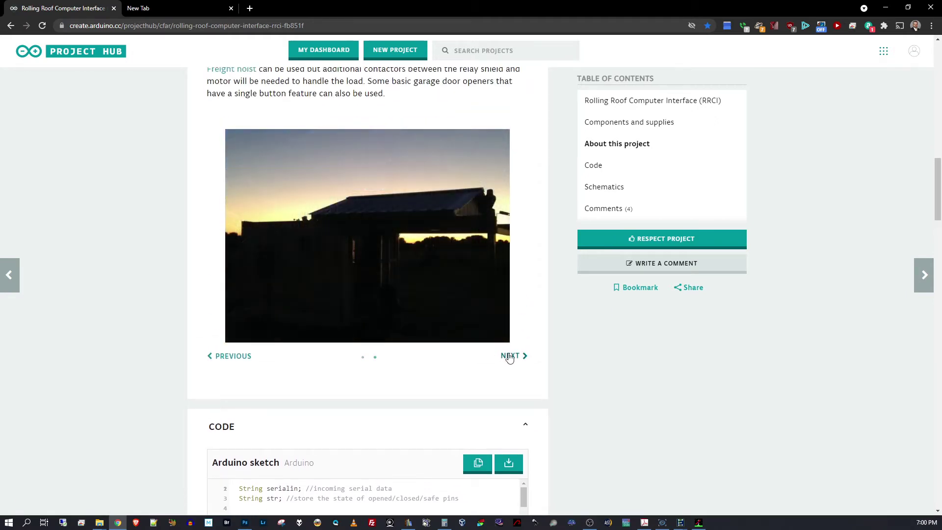
left_click(363, 357)
Scroll through the Code section's Arduino sketch and down to the Fritzing drawing of Open, Closed and Safe sensors.
scroll(359, 306, "down", 6)
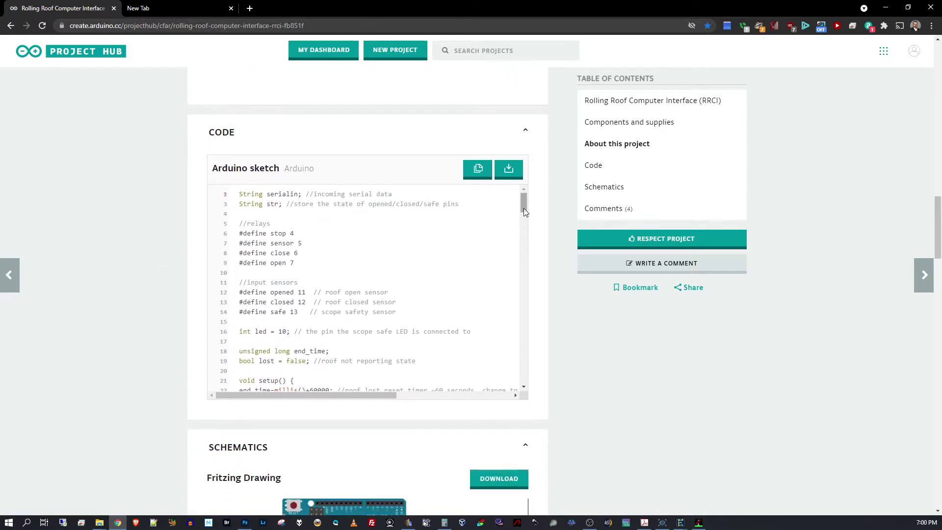
mouse_move(523, 208)
left_mouse_down()
mouse_move(523, 318)
mouse_move(508, 391)
mouse_move(520, 184)
left_mouse_up()
scroll(319, 282, "down", 2)
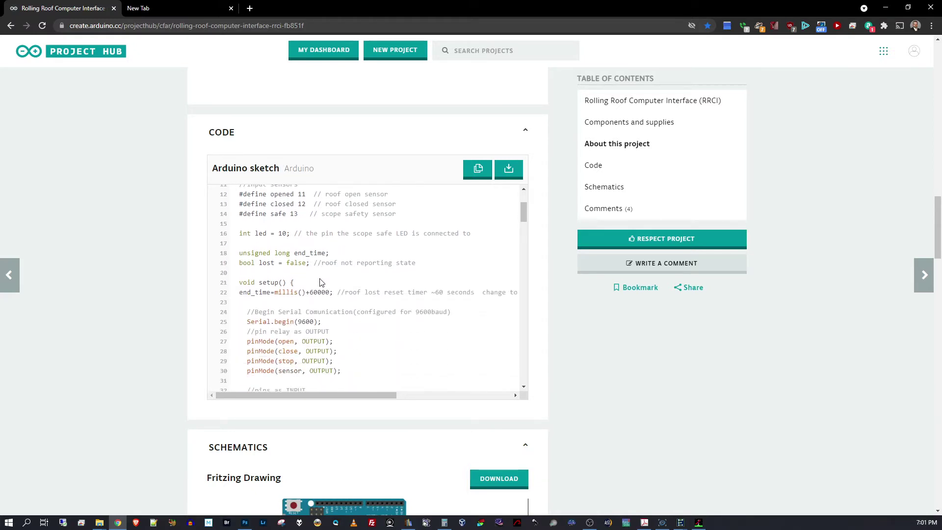
scroll(320, 282, "down", 9)
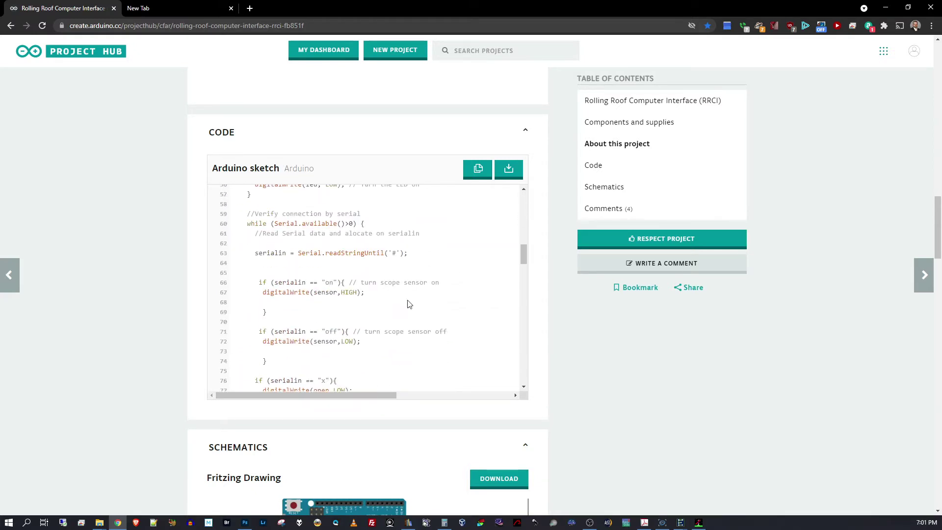
scroll(541, 307, "down", 1)
scroll(541, 307, "down", 5)
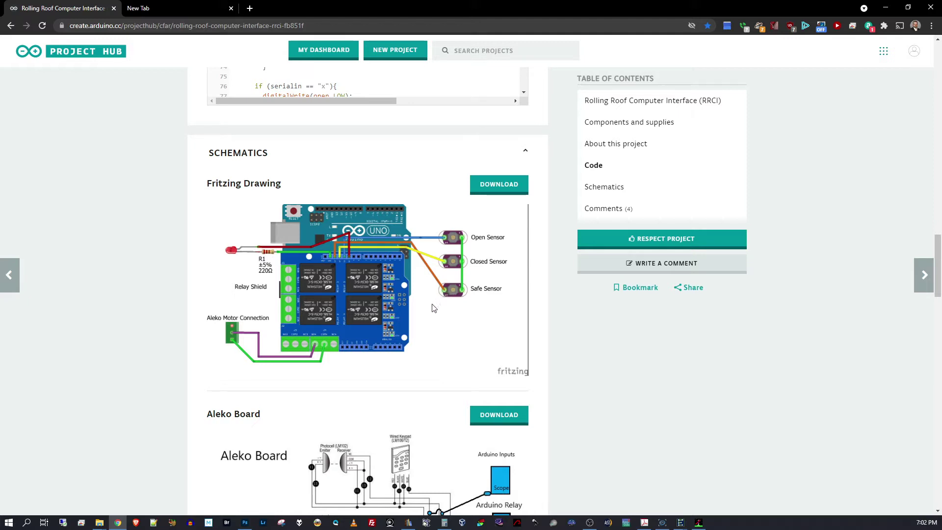
Scroll past the Aleko Board schematic to Comments, then back up to the shed-building photo.
scroll(270, 269, "down", 2)
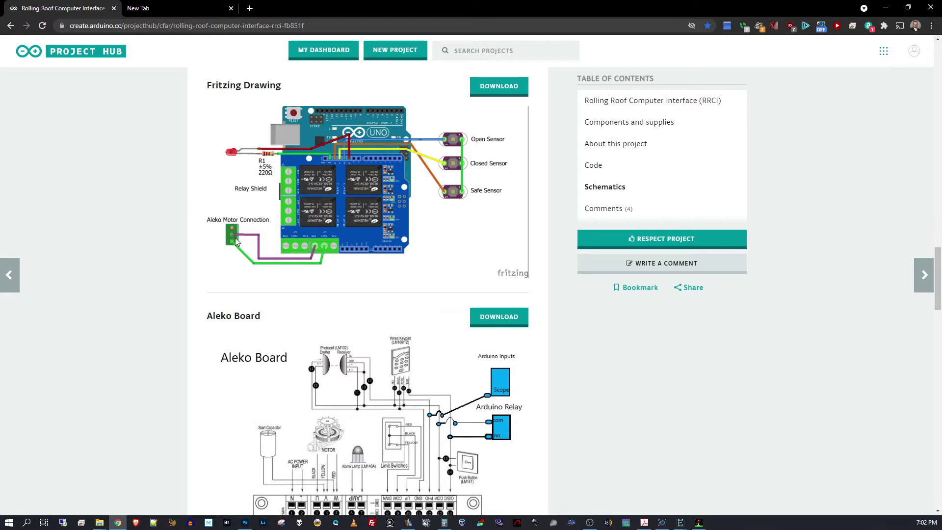
scroll(236, 271, "down", 3)
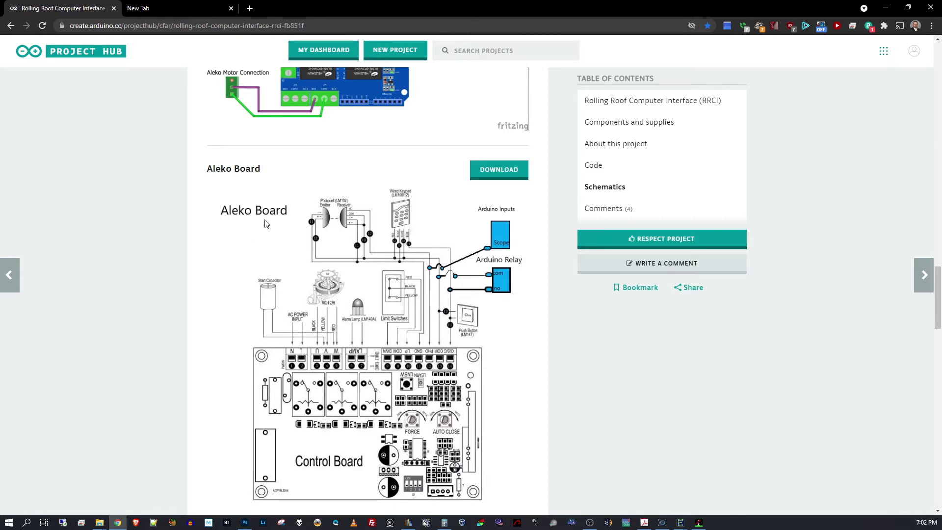
scroll(321, 265, "down", 1)
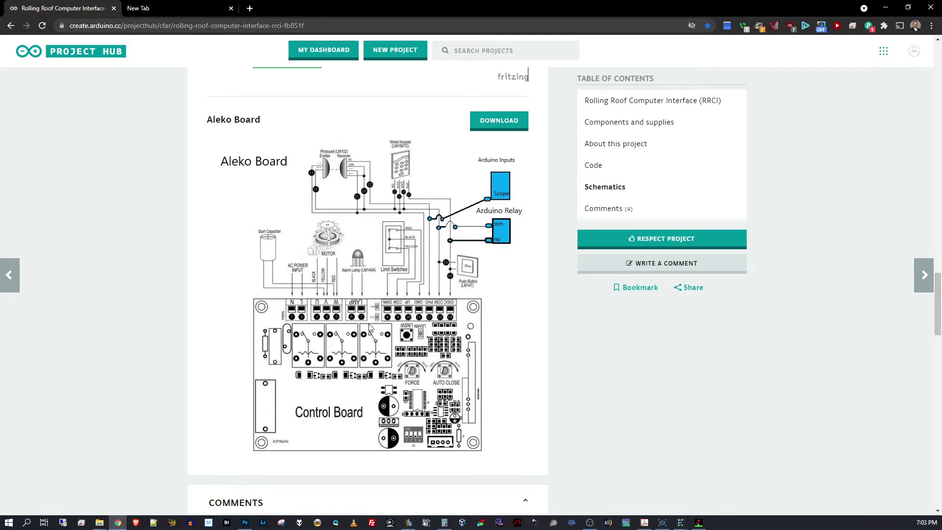
scroll(371, 328, "down", 5)
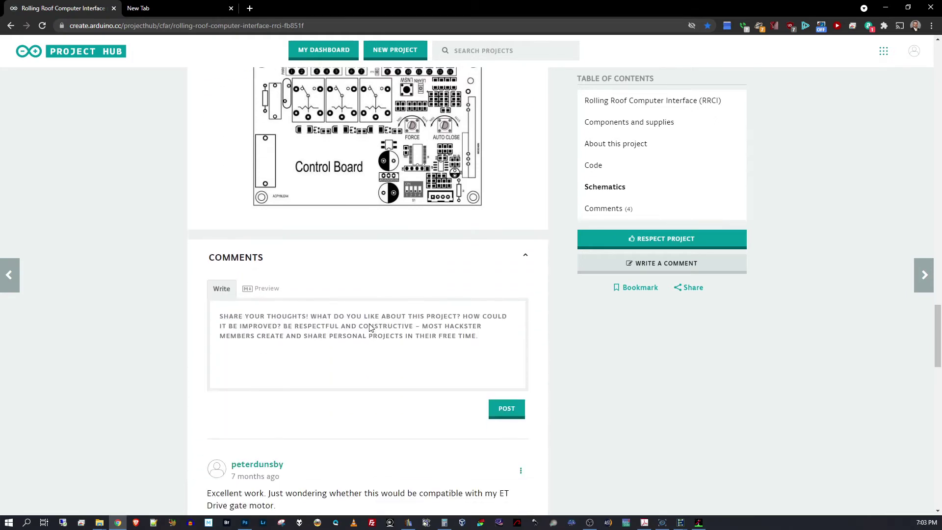
scroll(370, 324, "up", 10)
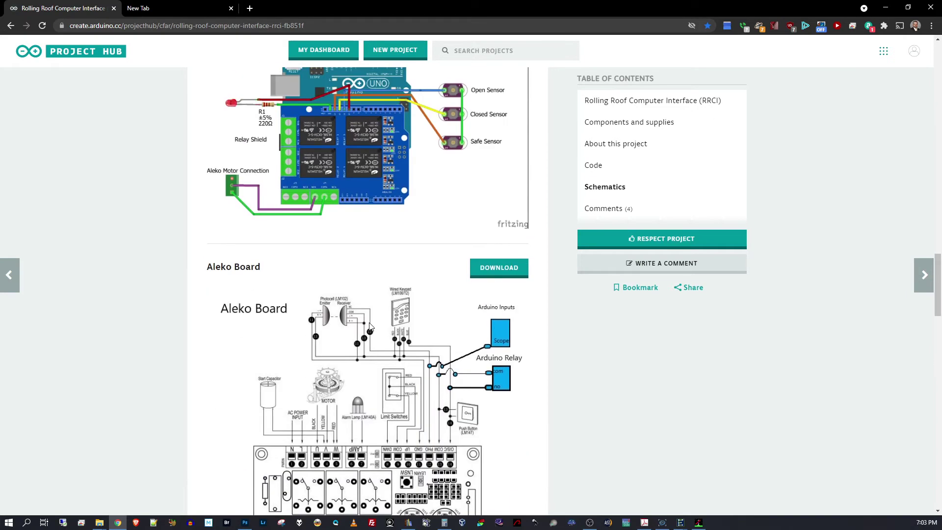
scroll(368, 322, "up", 10)
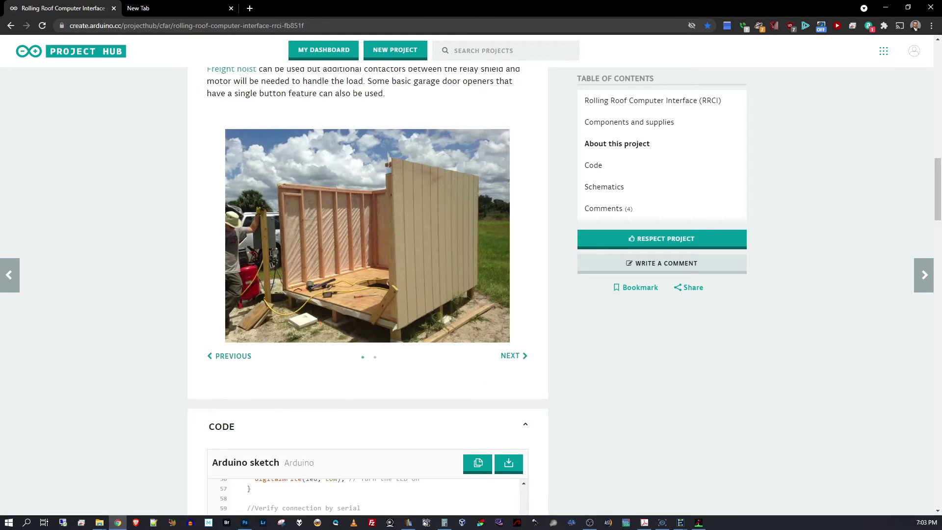
Return to the browser and scroll back to the Fritzing drawing of the relay shield and sensors.
key("alt+Tab")
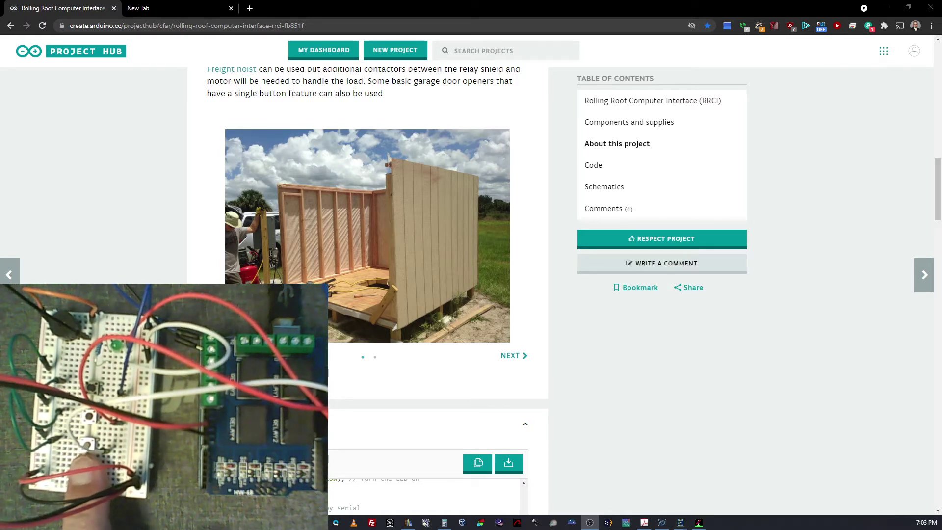
scroll(346, 278, "up", 8)
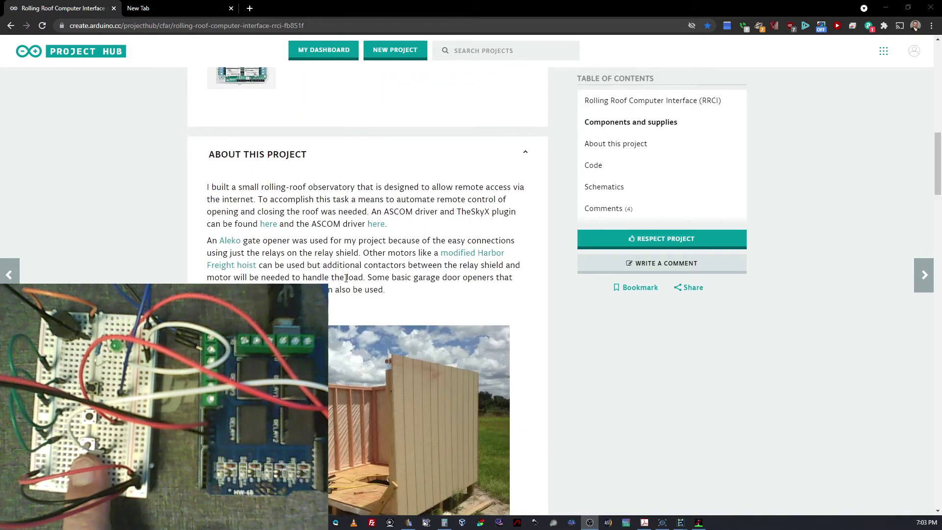
scroll(345, 278, "up", 7)
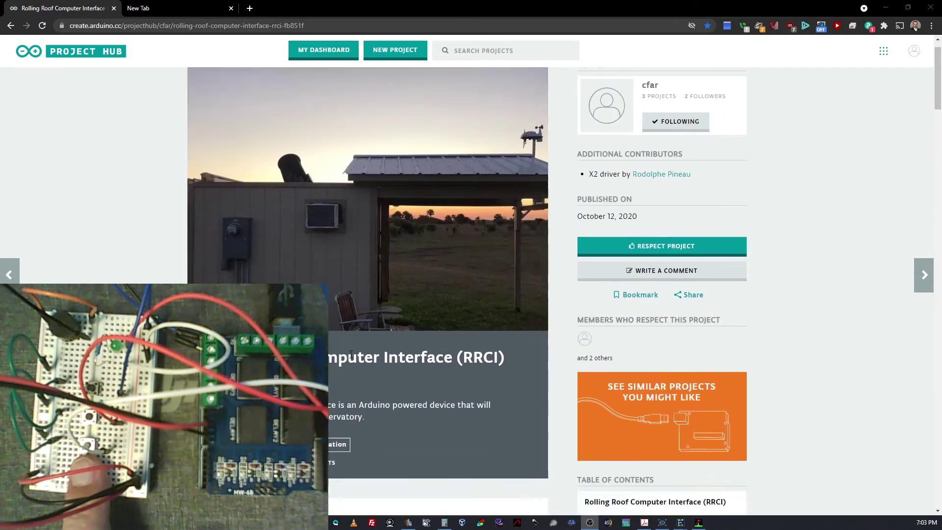
scroll(349, 352, "down", 6)
scroll(352, 353, "down", 15)
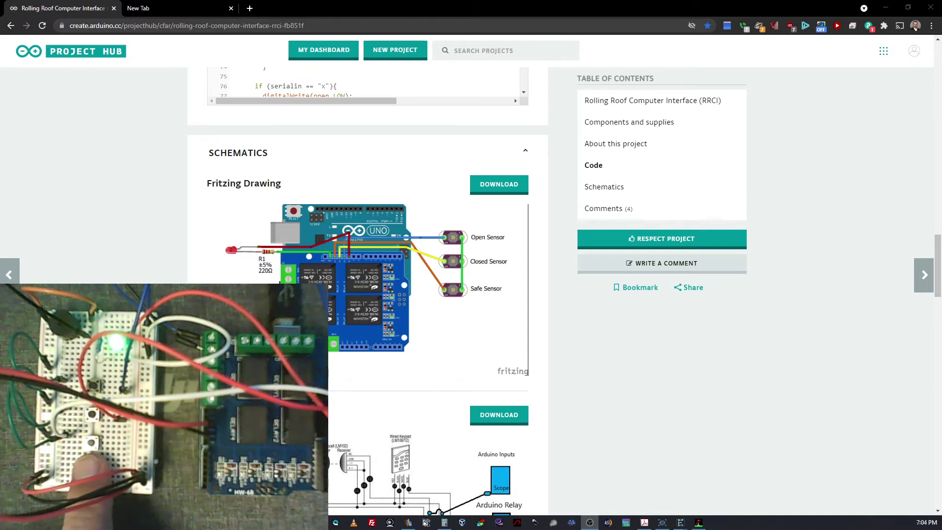
In N.I.N.A.'s Dome panel, request disconnecting the connected RRCI dome.
key("alt+Tab")
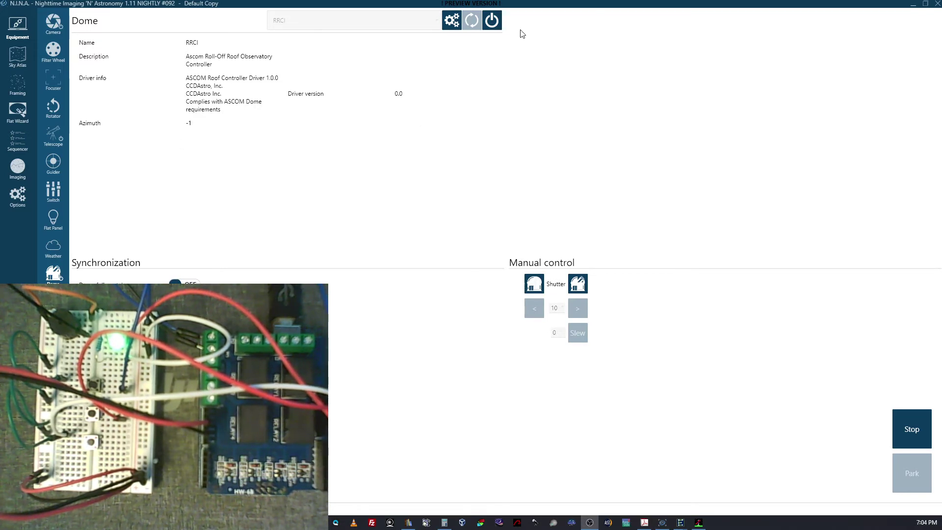
left_click(492, 21)
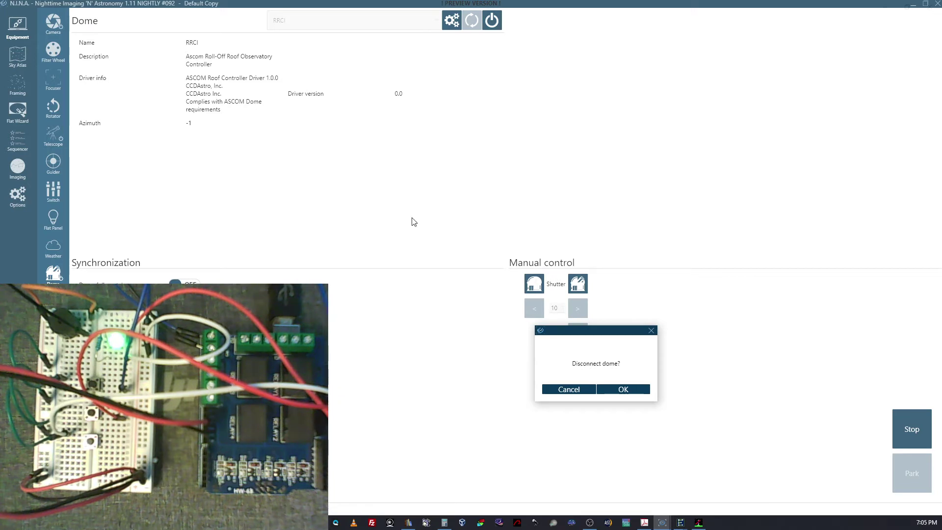
Confirm the disconnect, select the RRCI dome driver and connect to it again.
left_click(625, 390)
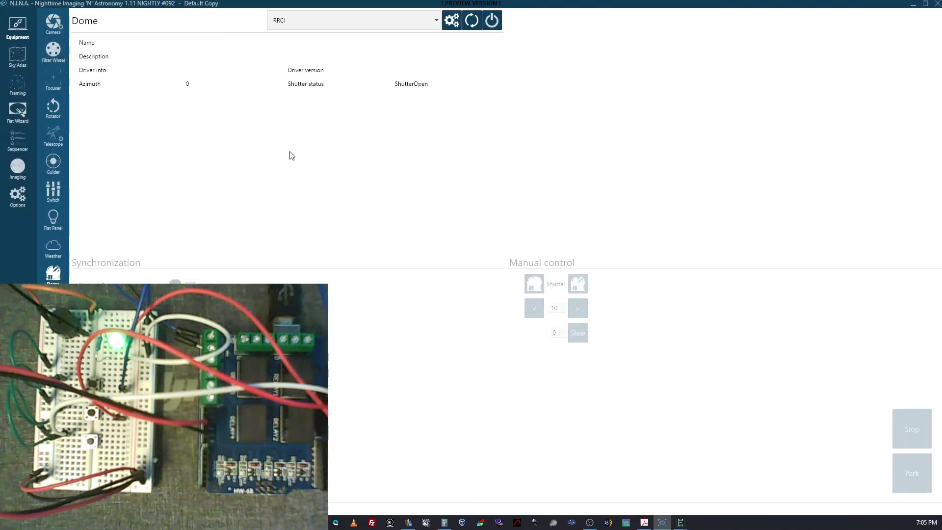
left_click(370, 24)
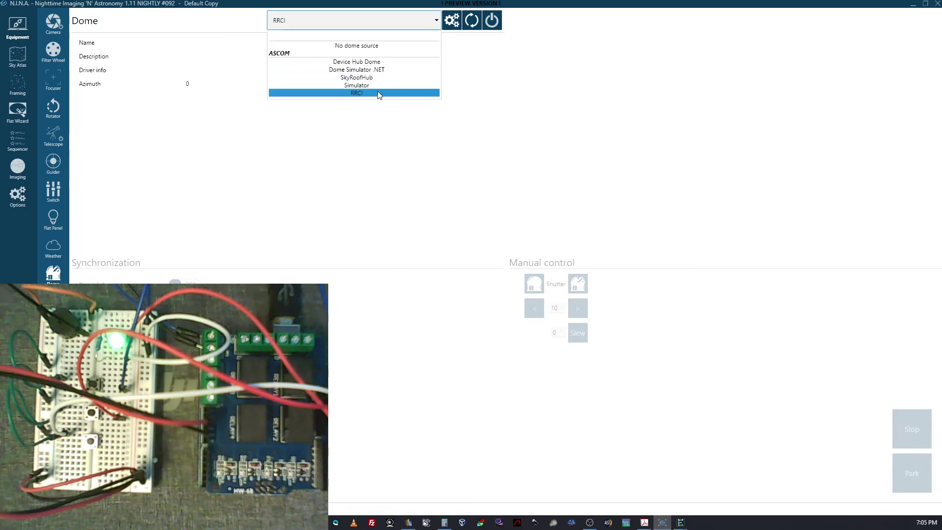
left_click(357, 94)
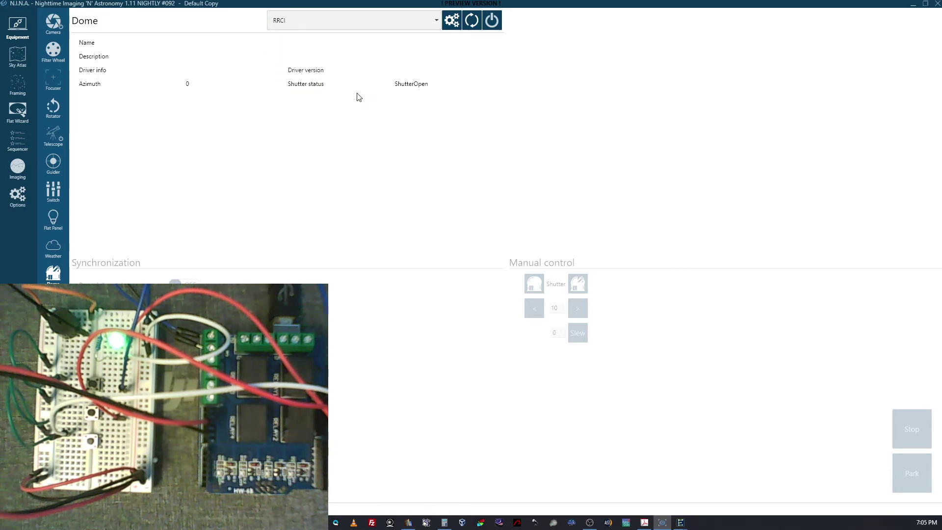
left_click(492, 21)
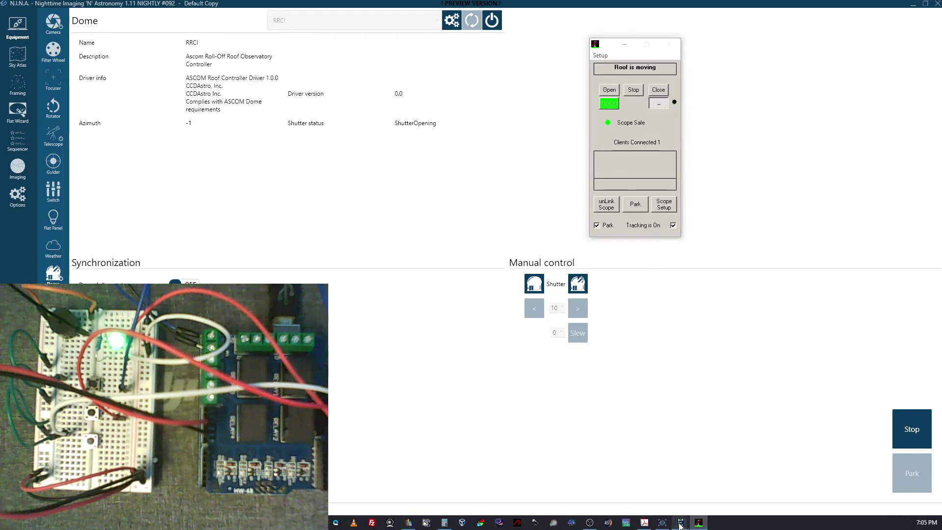
Bring the EQMOD mount window forward and place it beside the RRCI roof Setup window.
mouse_move(680, 523)
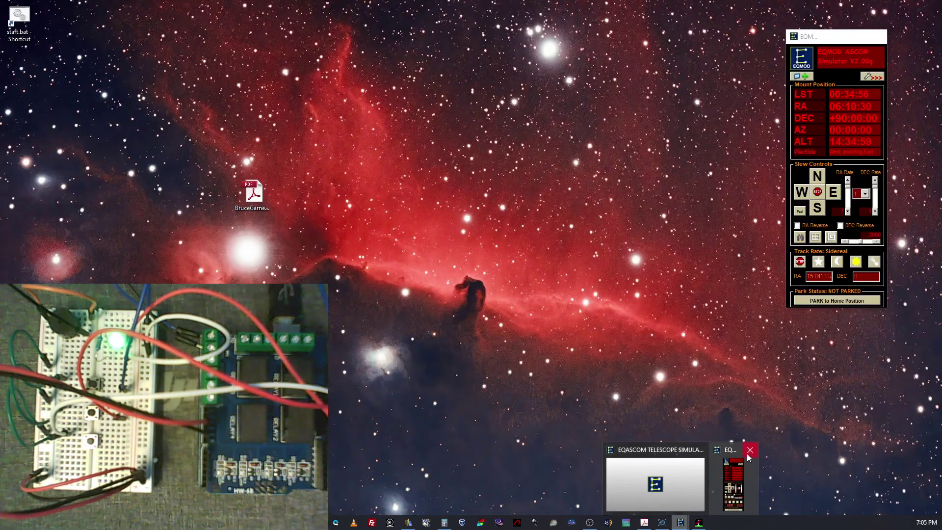
left_click(730, 449)
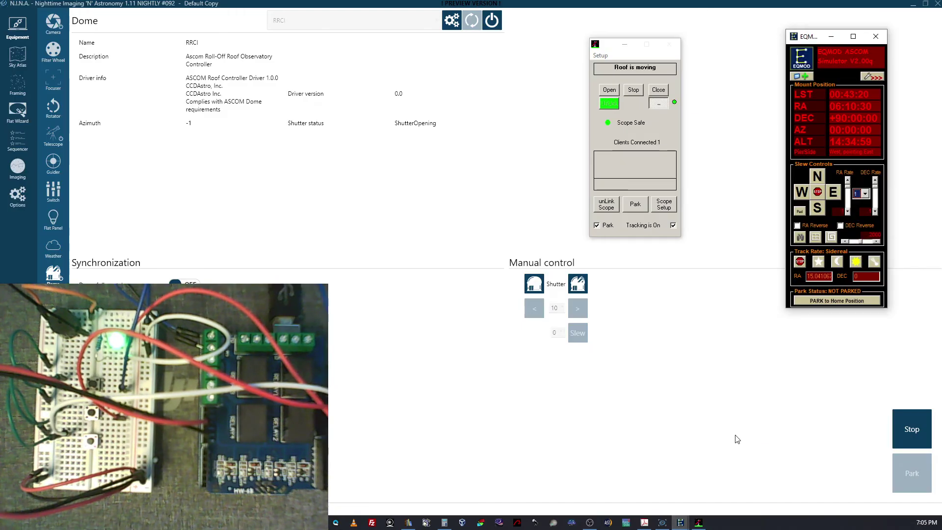
left_click_drag(816, 41, 727, 33)
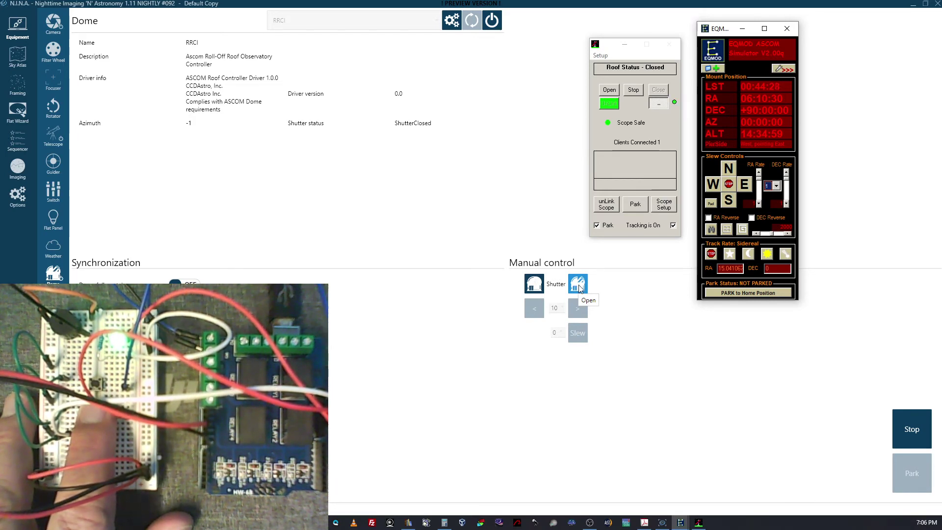
Open the roof shutter from Manual control and dismiss the parked-mount tracking error.
left_click(577, 287)
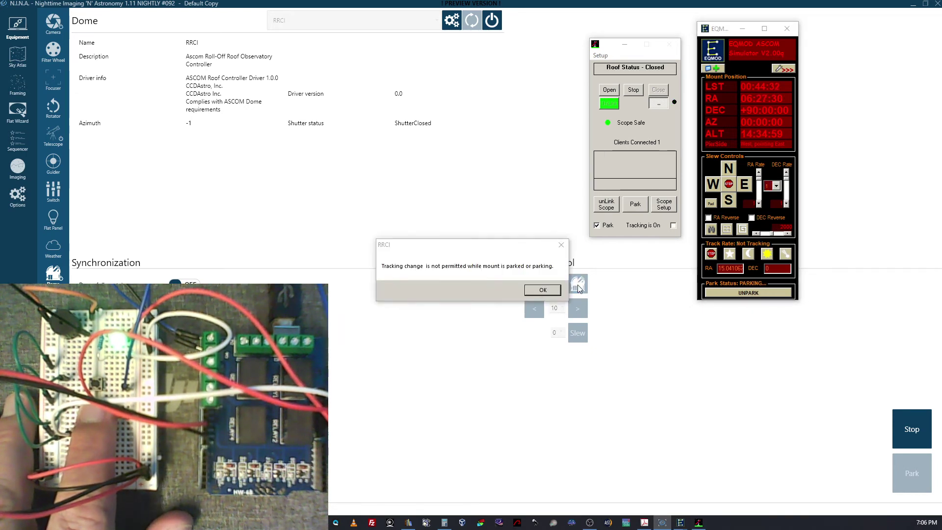
left_click(542, 289)
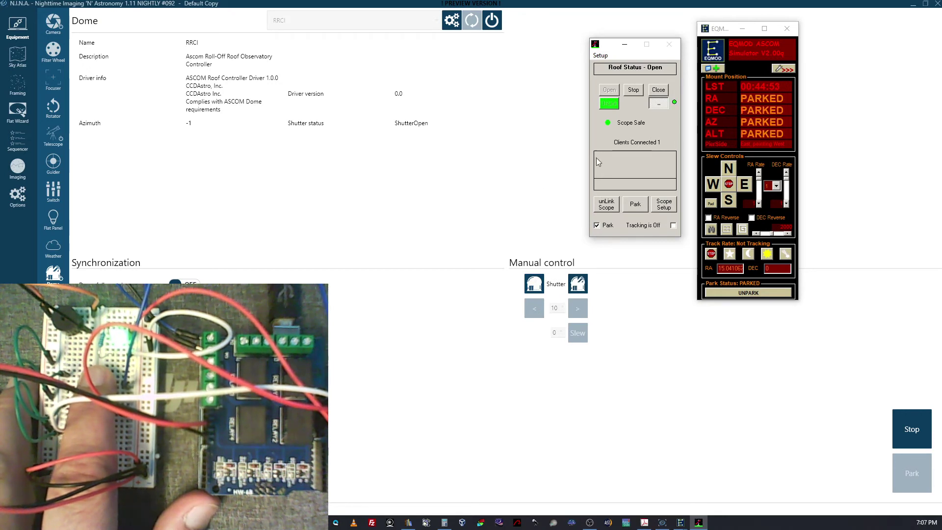
Uncheck Park in the roof Setup, unpark the mount in EQMOD and start Sidereal tracking.
left_click(597, 226)
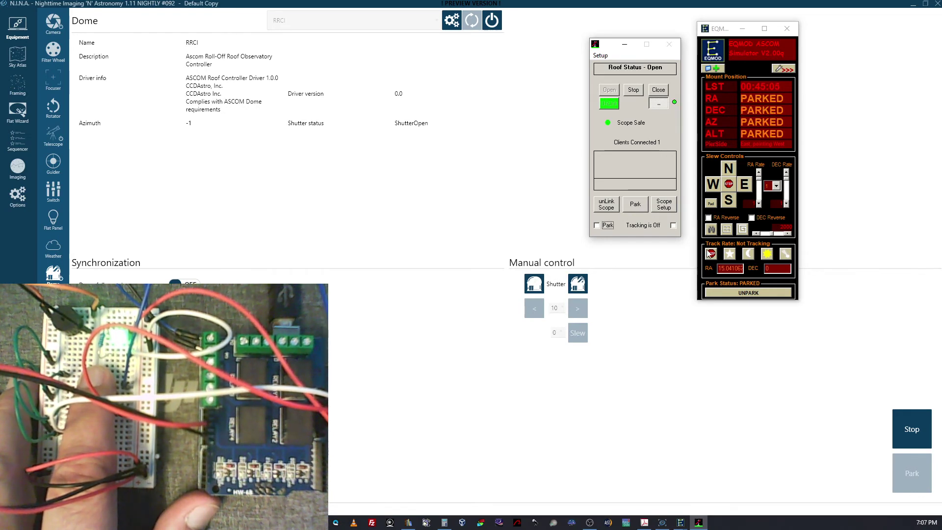
left_click(748, 293)
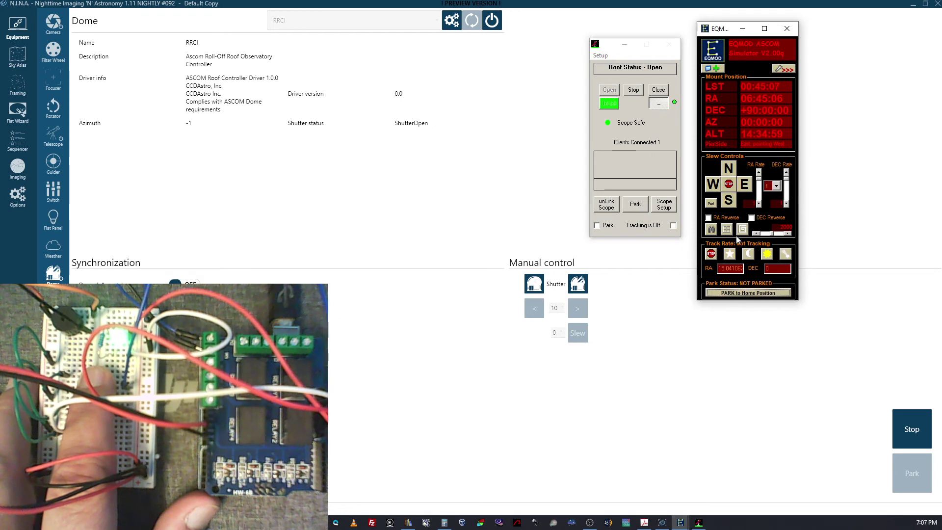
left_click(734, 255)
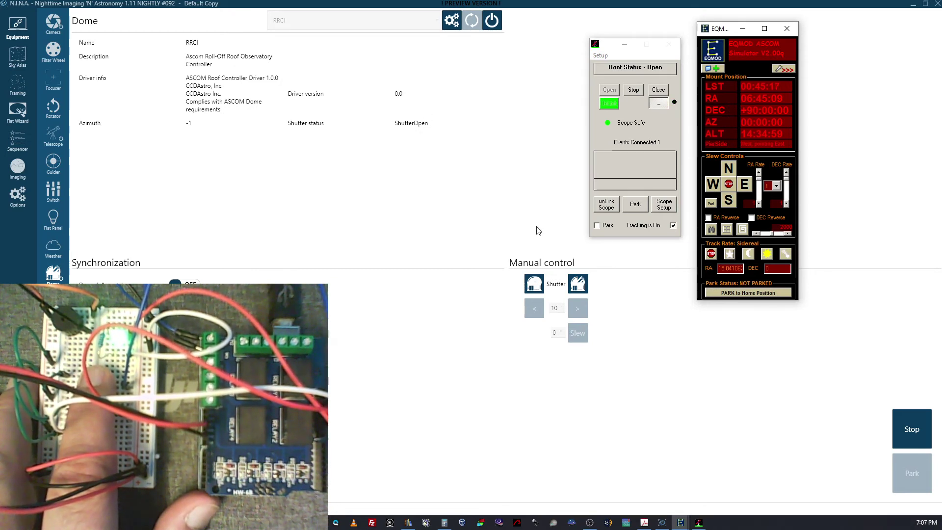
Close the roof shutter from the Dome panel's Manual control.
left_click(534, 287)
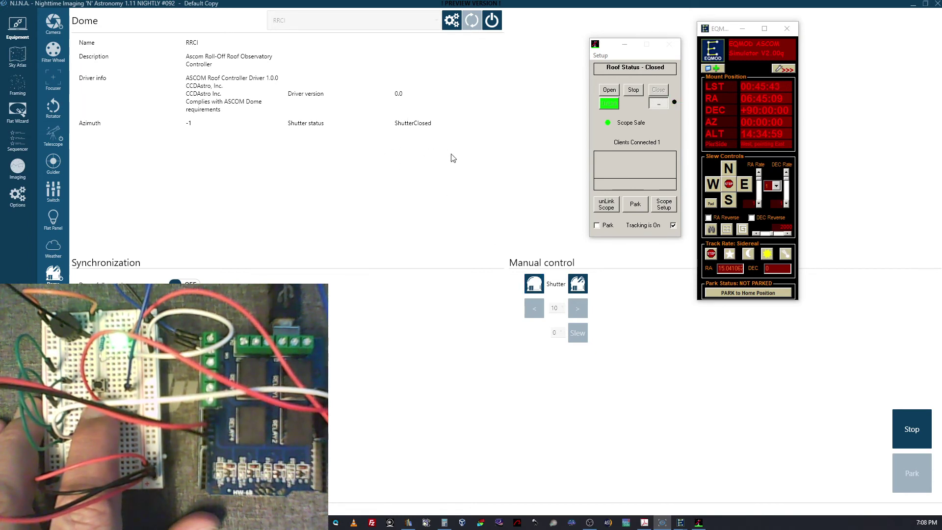
Send the roof open command twice until it reports Open, then close the roof.
left_click(578, 287)
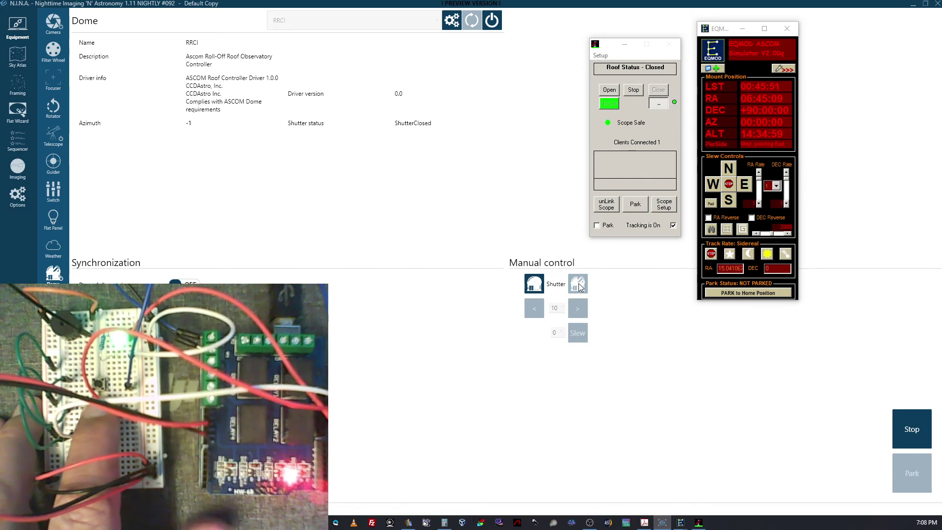
left_click(579, 287)
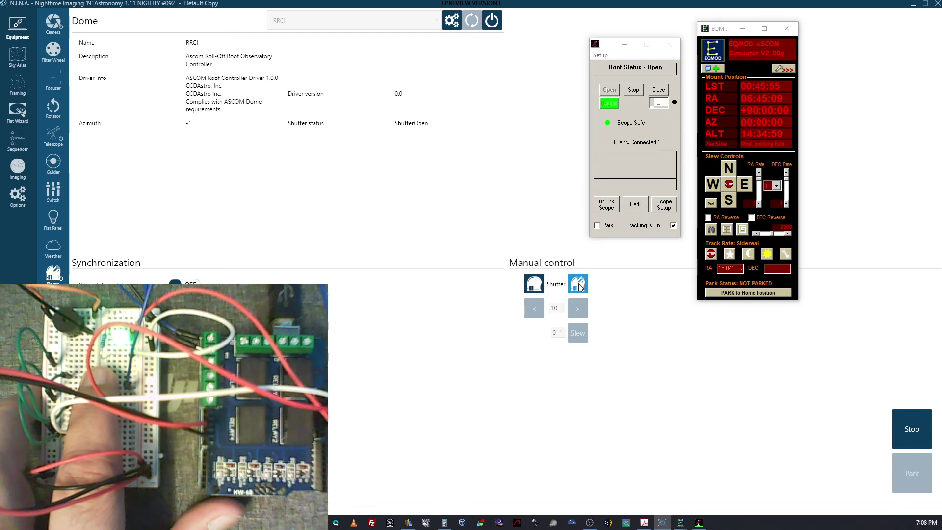
left_click(529, 286)
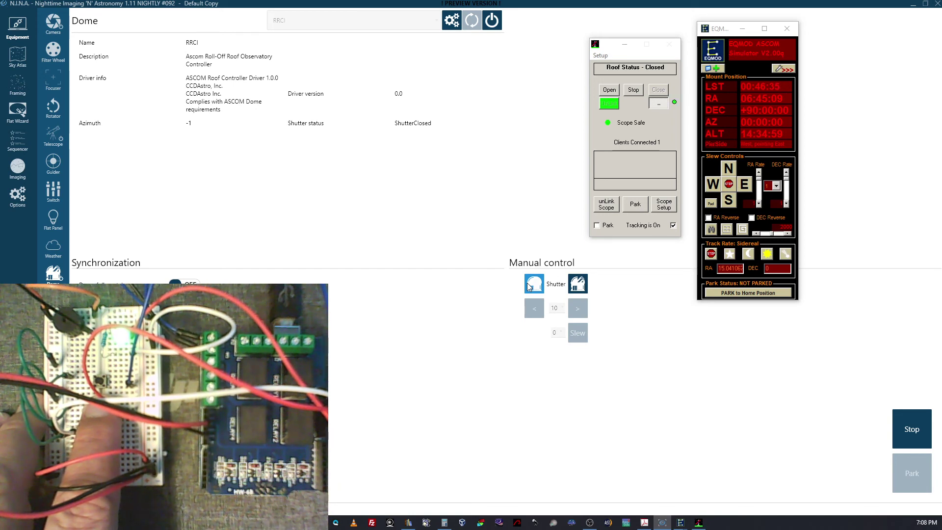
left_click(532, 288)
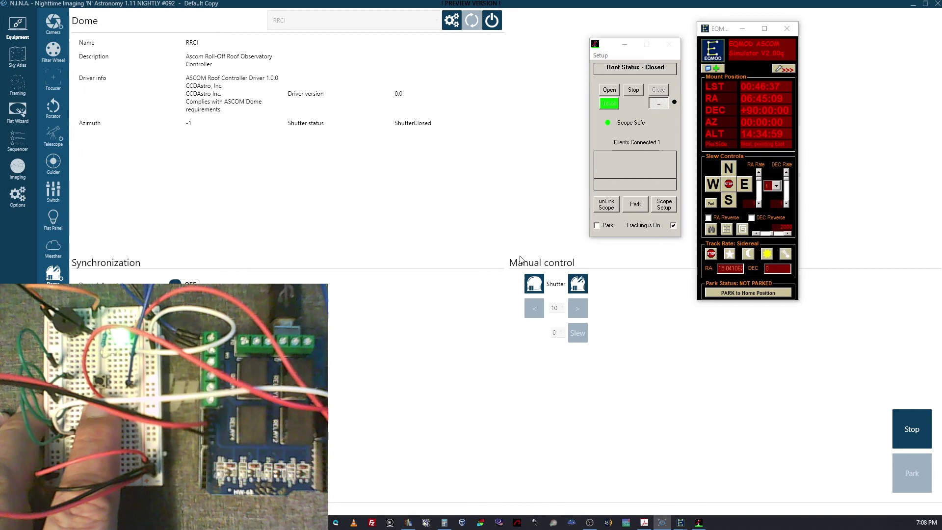
left_click(534, 287)
left_click(534, 287)
left_click(534, 287)
left_click(534, 287)
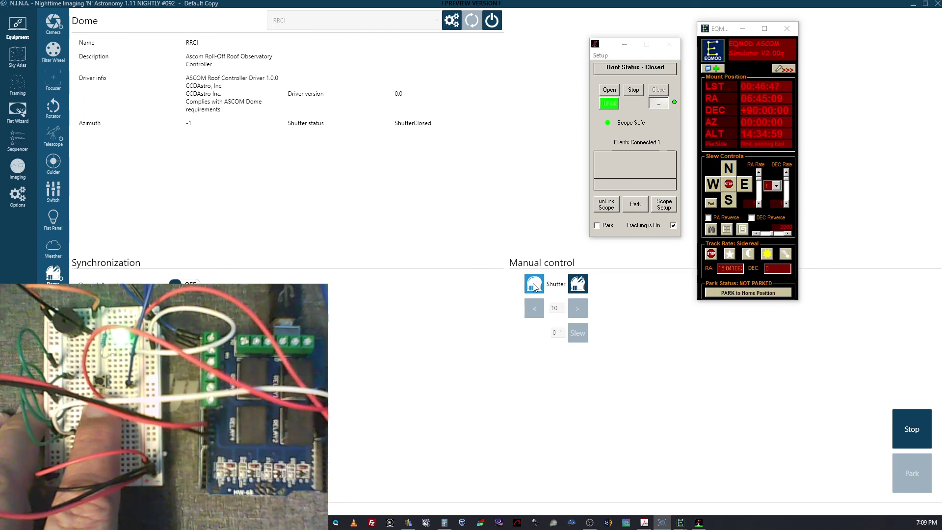
left_click(535, 288)
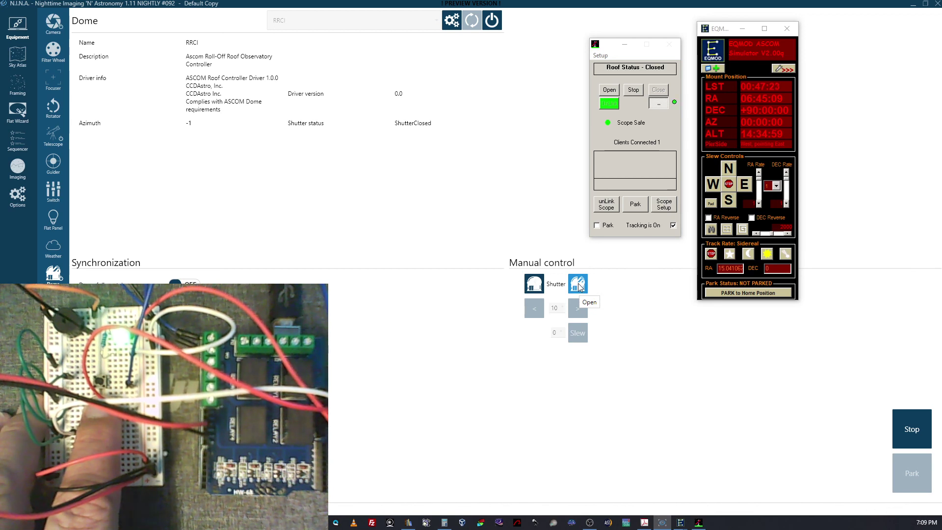
Send the open command to the RRCI roof from the Dome panel's Manual control.
left_click(578, 284)
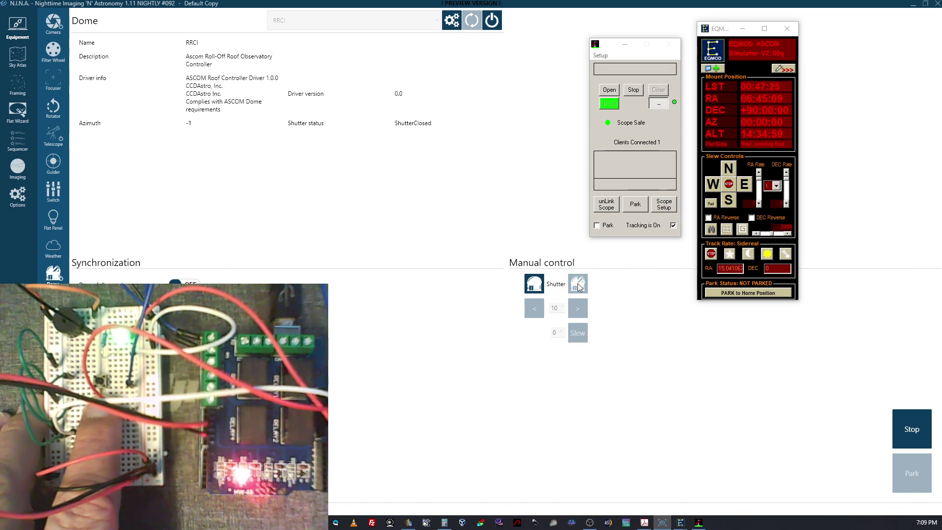